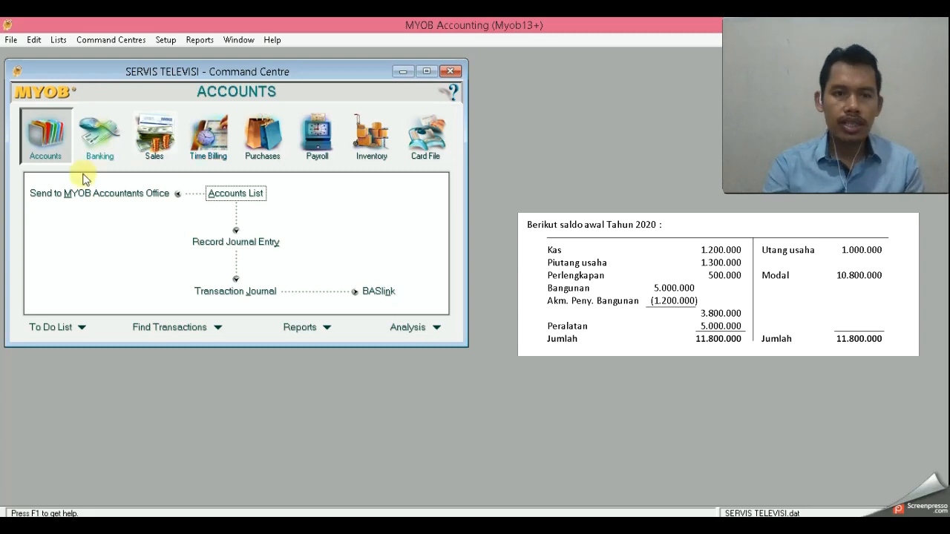
# Step: Open the account opening balances setup and enlarge its window so more accounts fit in the list
pyautogui.click(165, 40)
pyautogui.moveTo(180, 71)
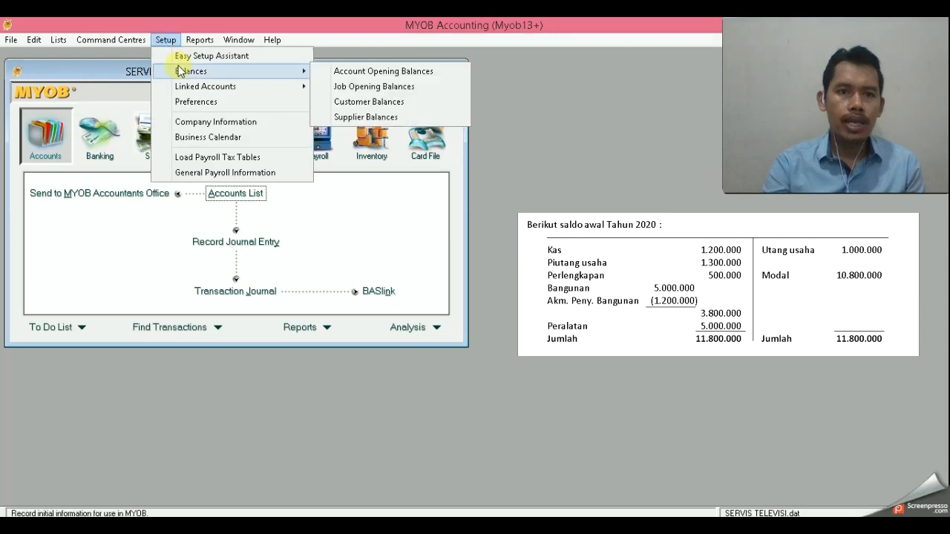
pyautogui.click(358, 71)
pyautogui.moveTo(289, 99); pyautogui.dragTo(297, 73)
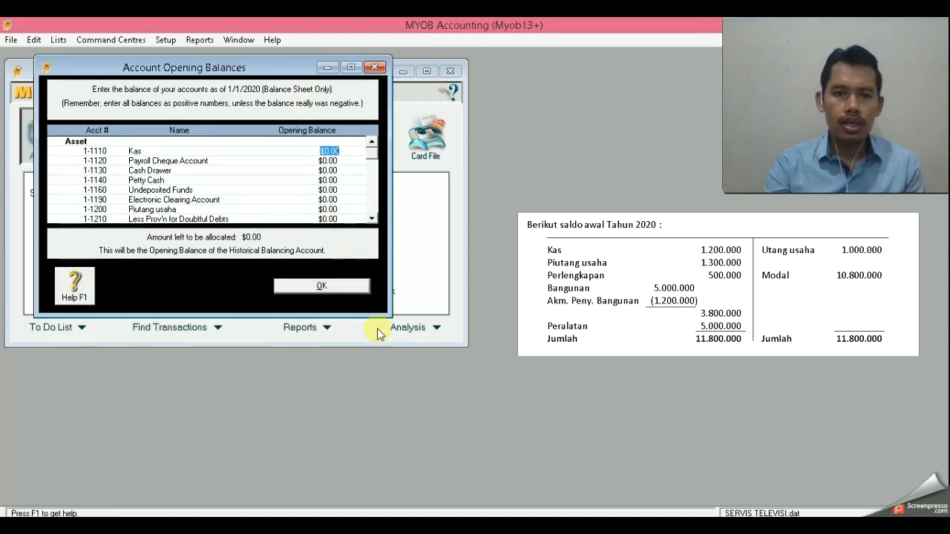
pyautogui.moveTo(387, 314); pyautogui.dragTo(369, 505)
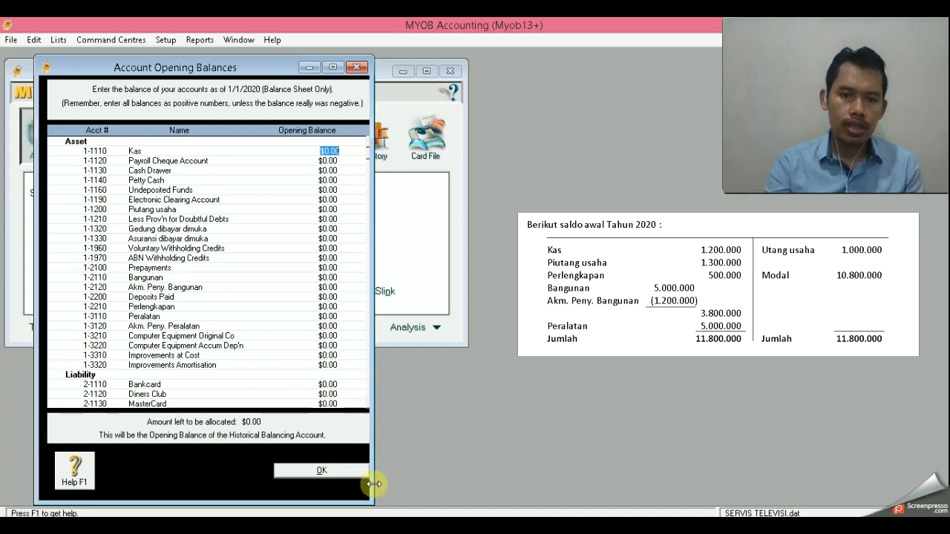
pyautogui.moveTo(370, 497); pyautogui.dragTo(412, 504)
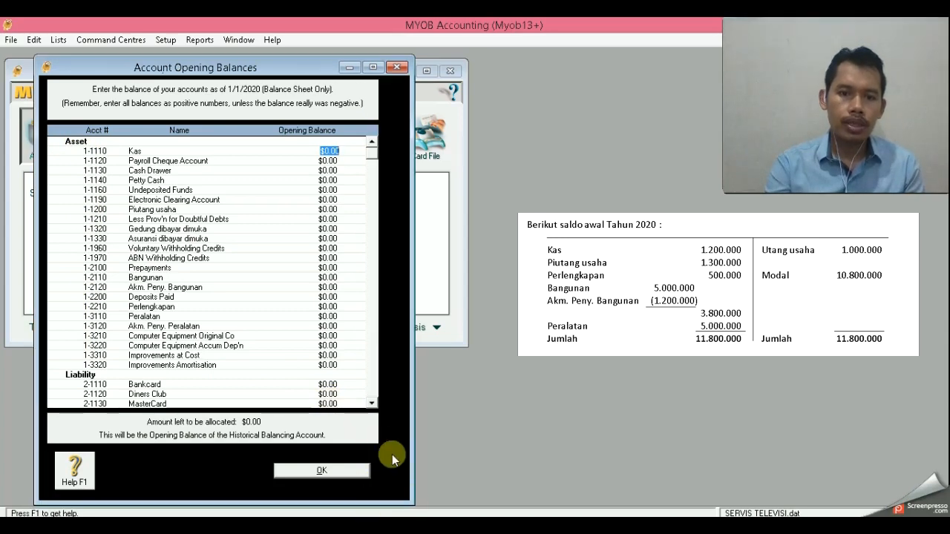
# Step: Look through the asset, liability and equity accounts in the opening balances list, then return to its beginning
pyautogui.click(371, 403)
pyautogui.click(371, 404)
pyautogui.click(371, 404)
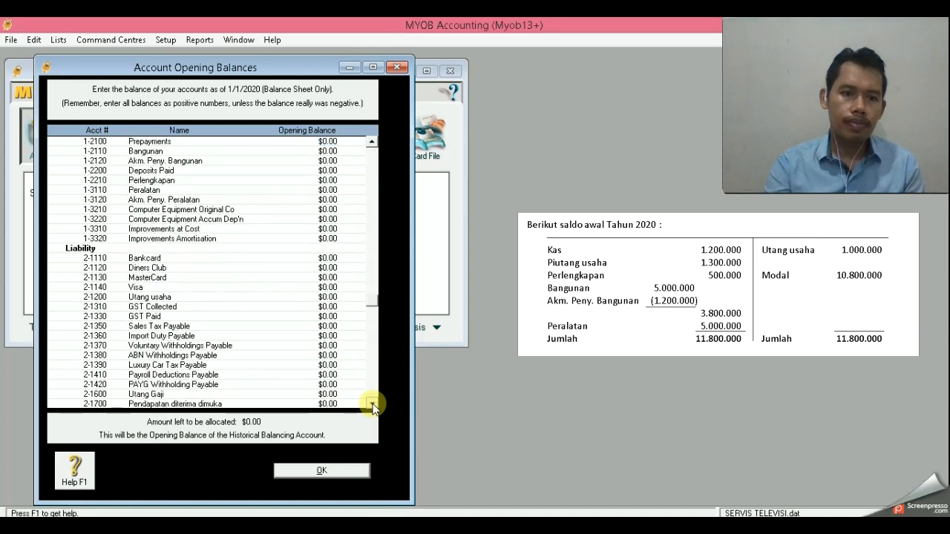
pyautogui.click(371, 403)
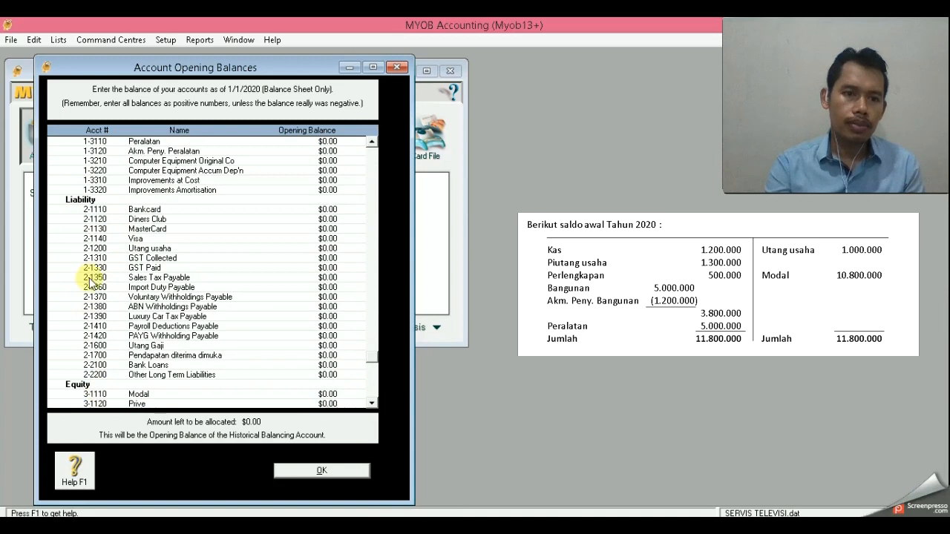
pyautogui.click(370, 403)
pyautogui.click(371, 403)
pyautogui.click(370, 403)
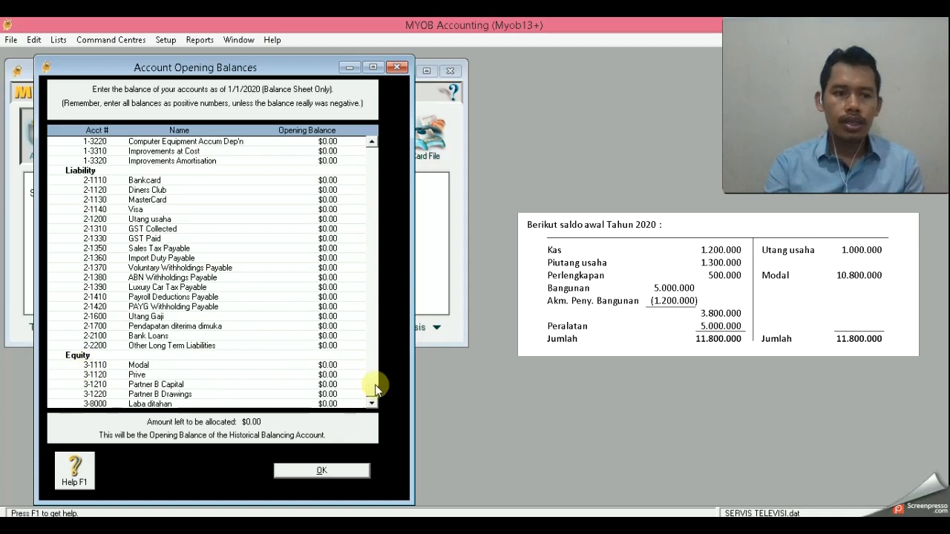
pyautogui.scroll(7, 375, 387)
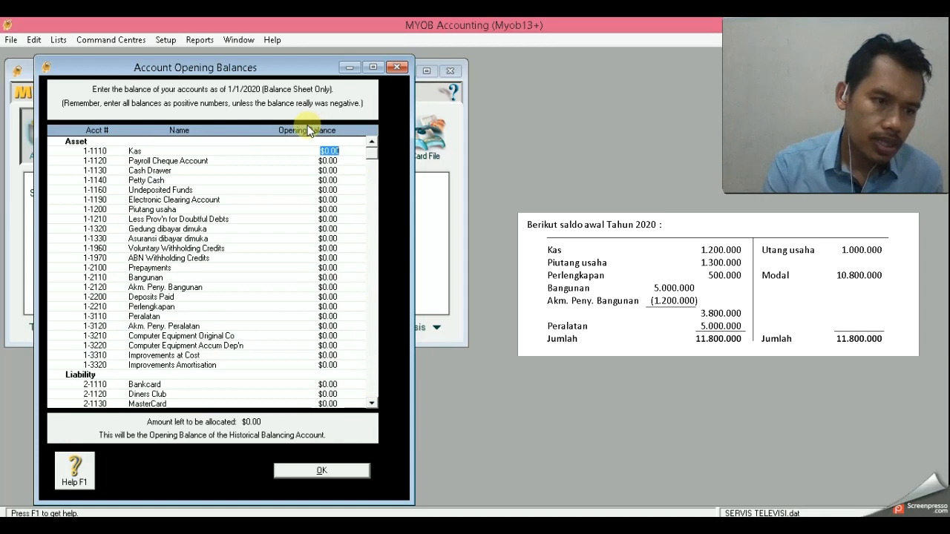
# Step: Set the opening balance of the Kas account to 1200000
pyautogui.click(315, 152)
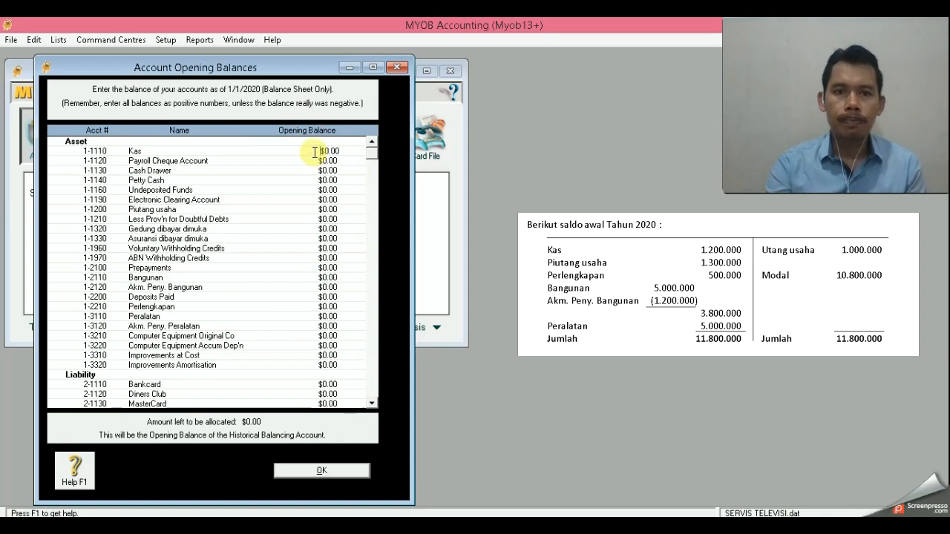
pyautogui.moveTo(313, 153); pyautogui.dragTo(343, 152)
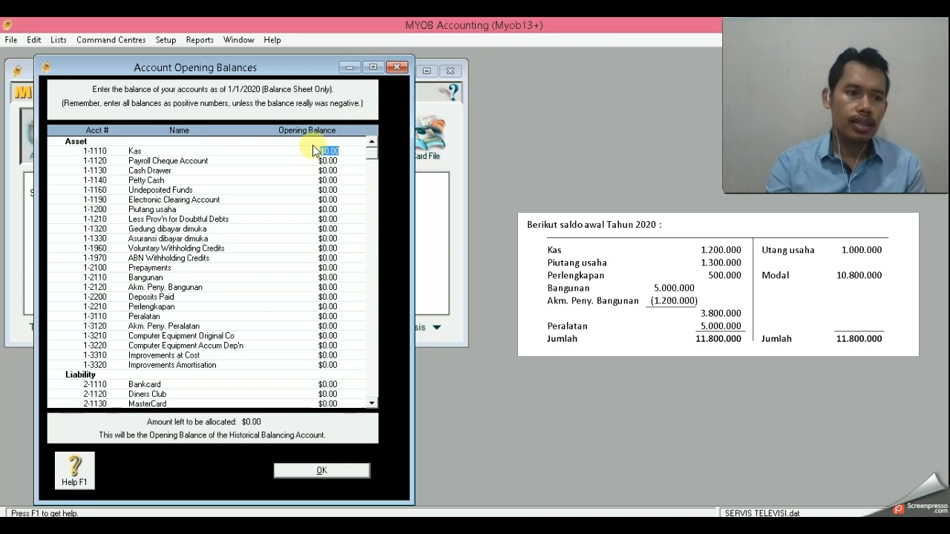
pyautogui.write('1200000')
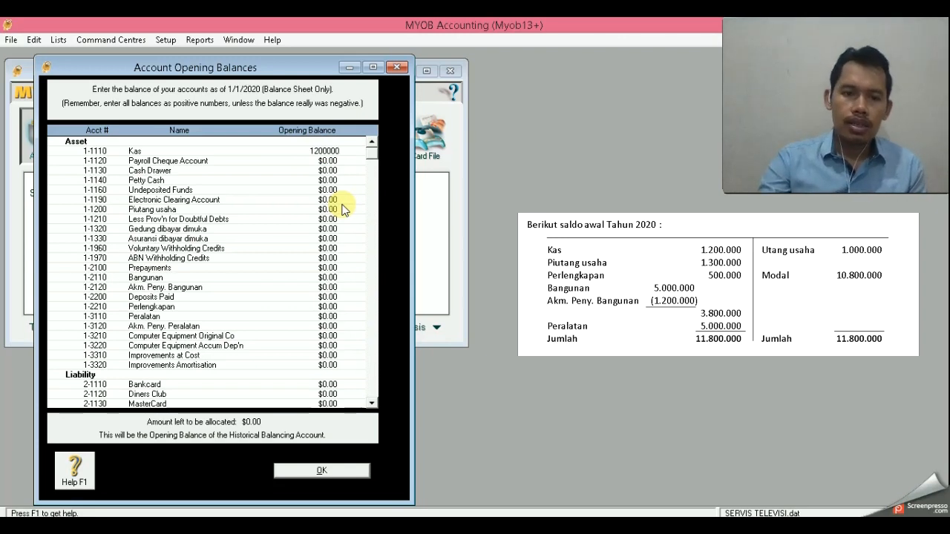
pyautogui.press('Tab')
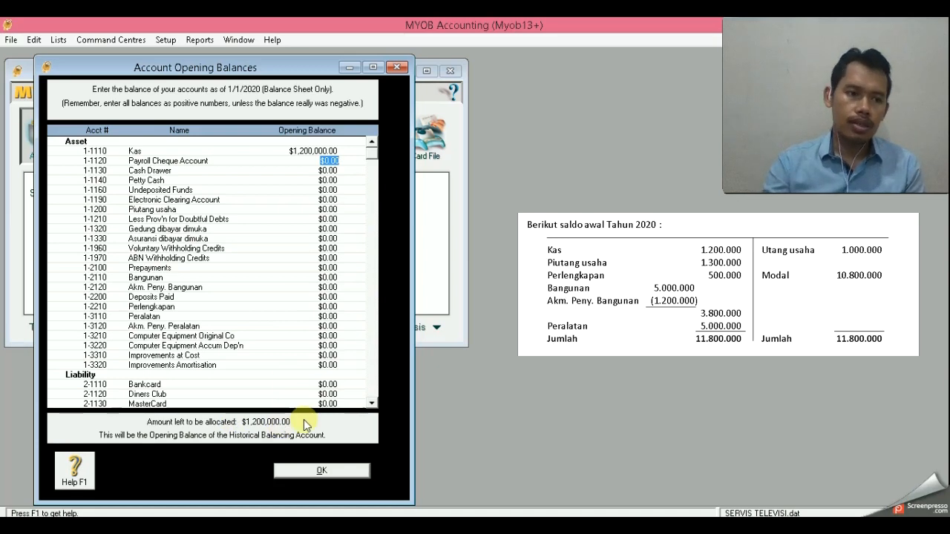
# Step: Set the opening balance of the Piutang usaha account to 1300000
pyautogui.press('Tab')
pyautogui.press('Tab')
pyautogui.press('Tab')
pyautogui.press('Tab')
pyautogui.press('Tab')
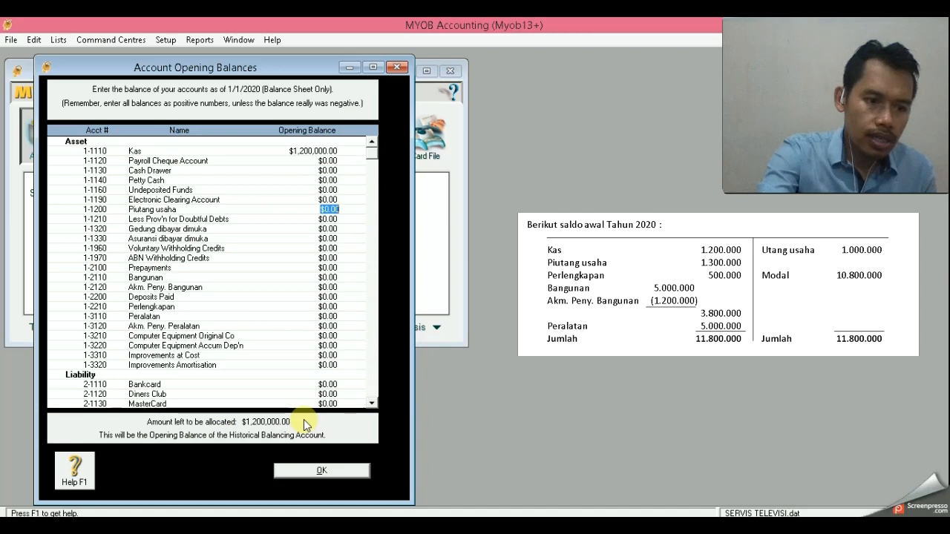
pyautogui.write('130')
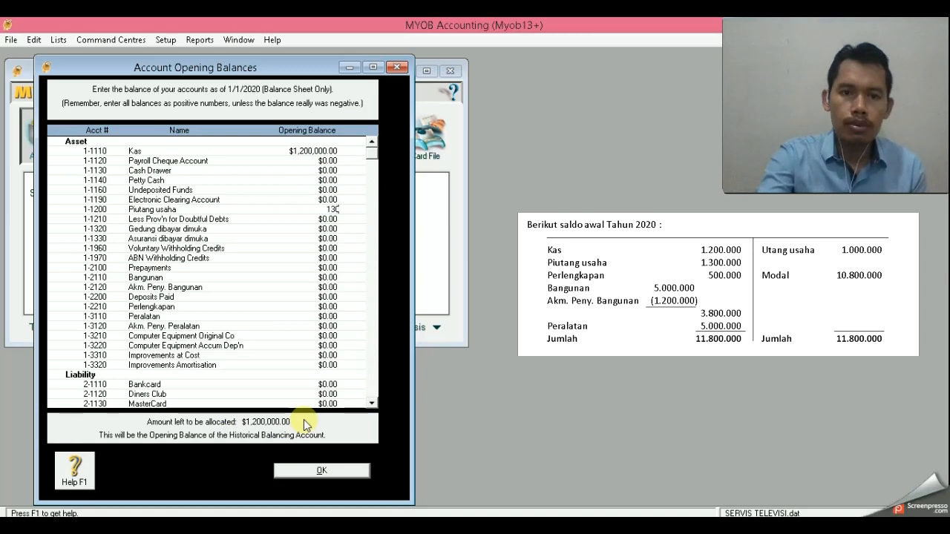
pyautogui.write('0000')
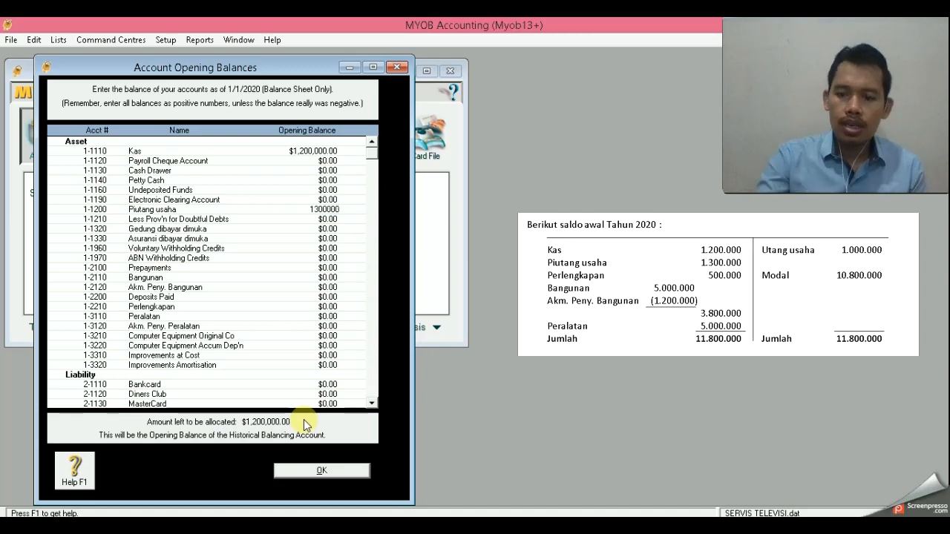
pyautogui.press('Tab')
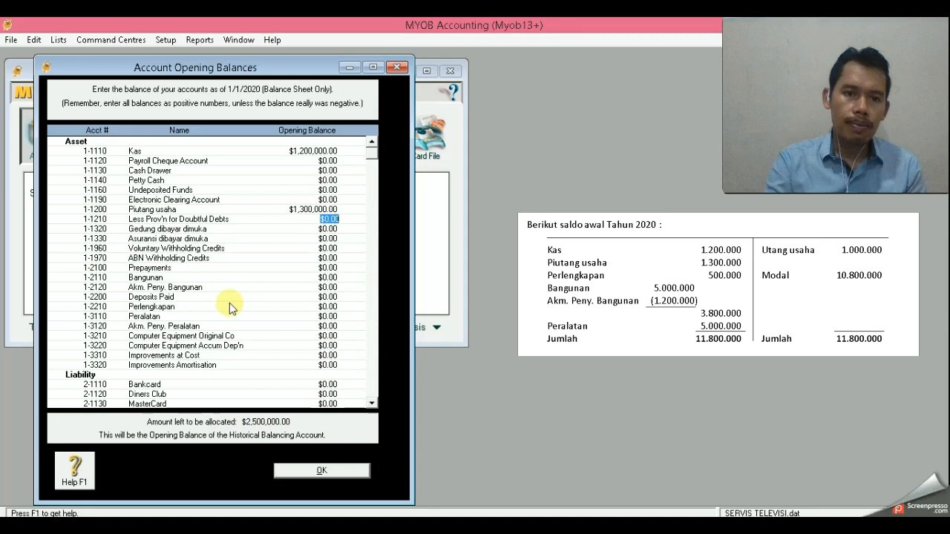
# Step: Set the opening balance of the Perlengkapan account to 500000
pyautogui.click(322, 307)
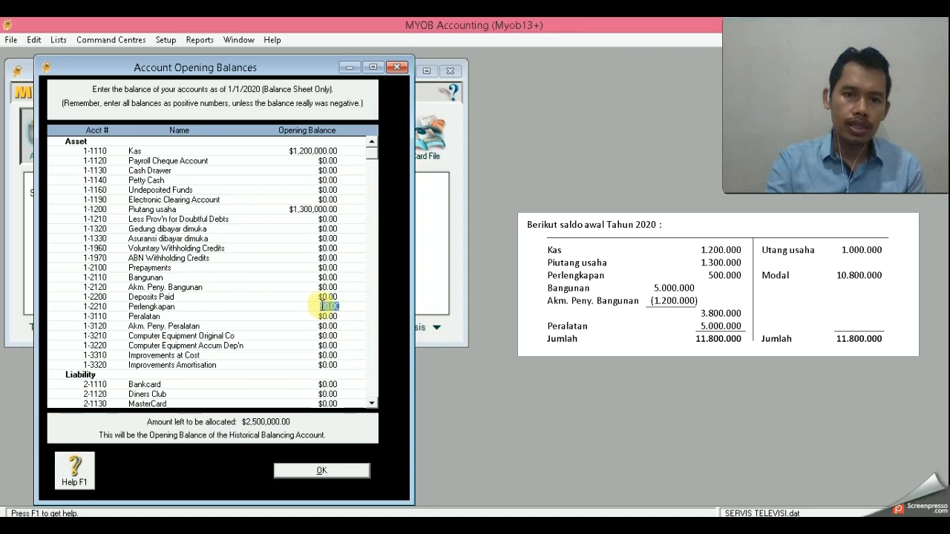
pyautogui.write('500000')
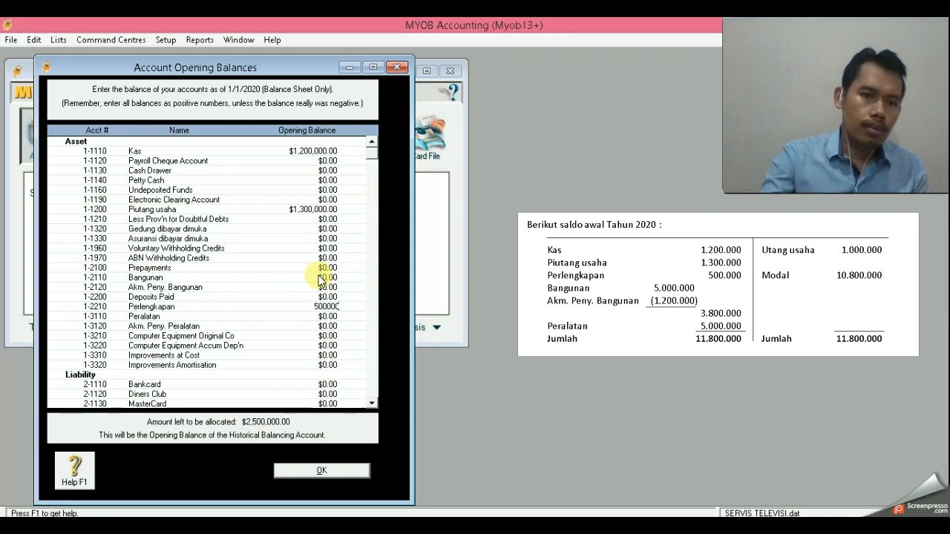
pyautogui.press('Tab')
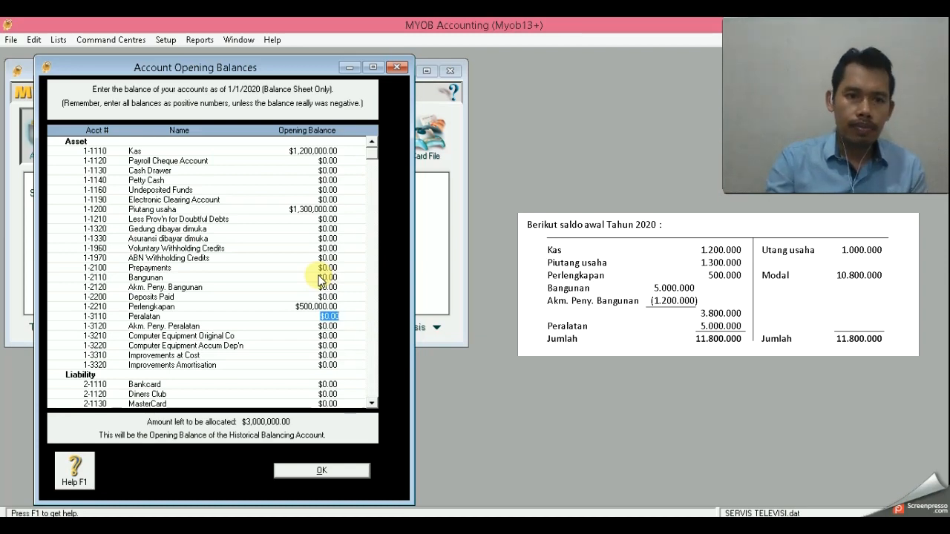
# Step: Enter opening balances of 5000000 for Bangunan and -1200000 for Akm. Peny. Bangunan
pyautogui.click(327, 277)
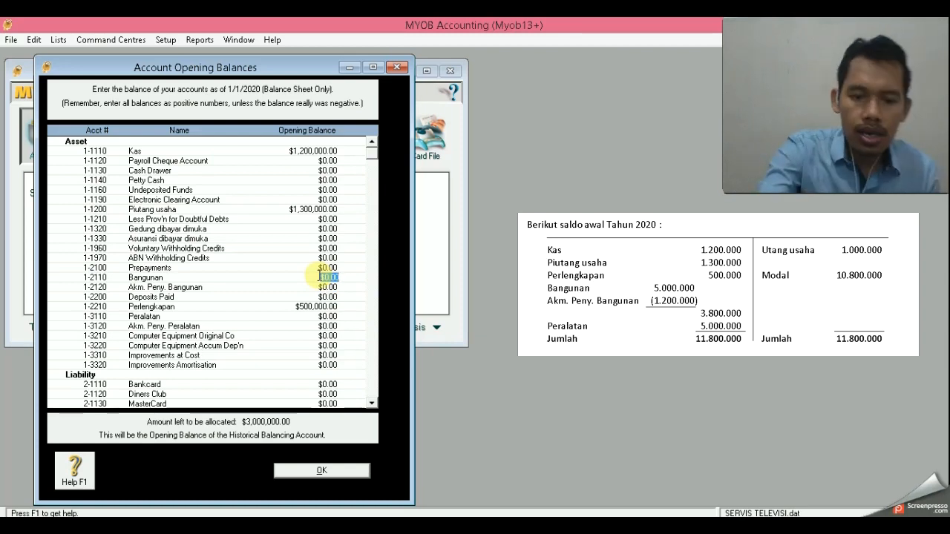
pyautogui.write('5000000')
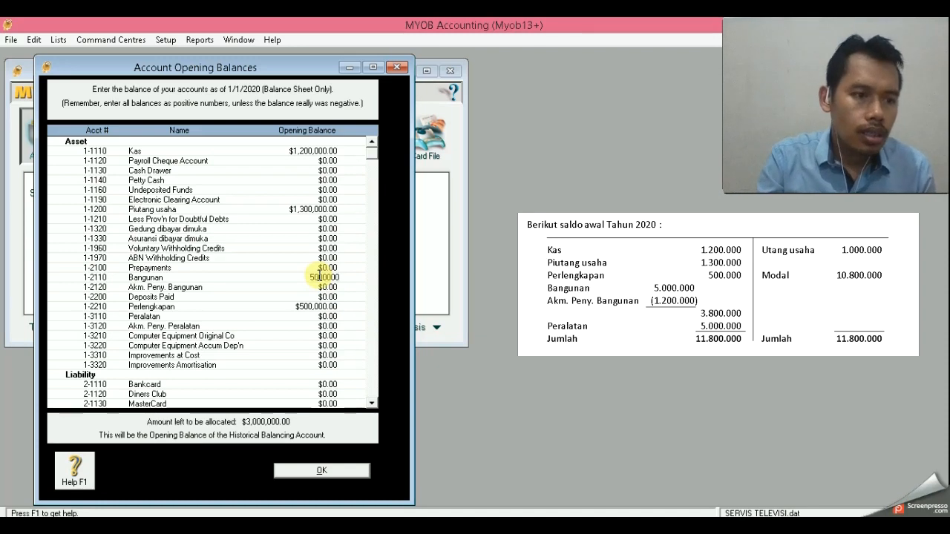
pyautogui.press('Tab')
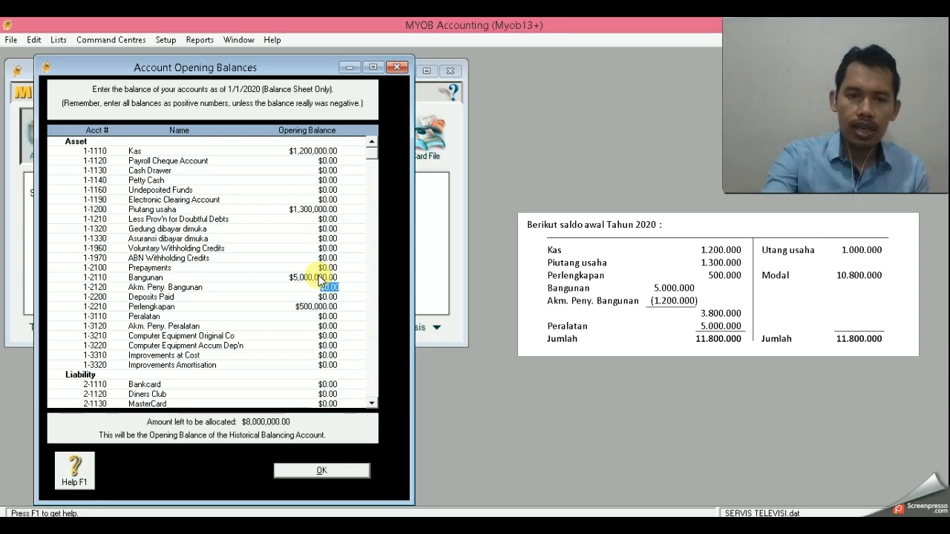
pyautogui.write('-1')
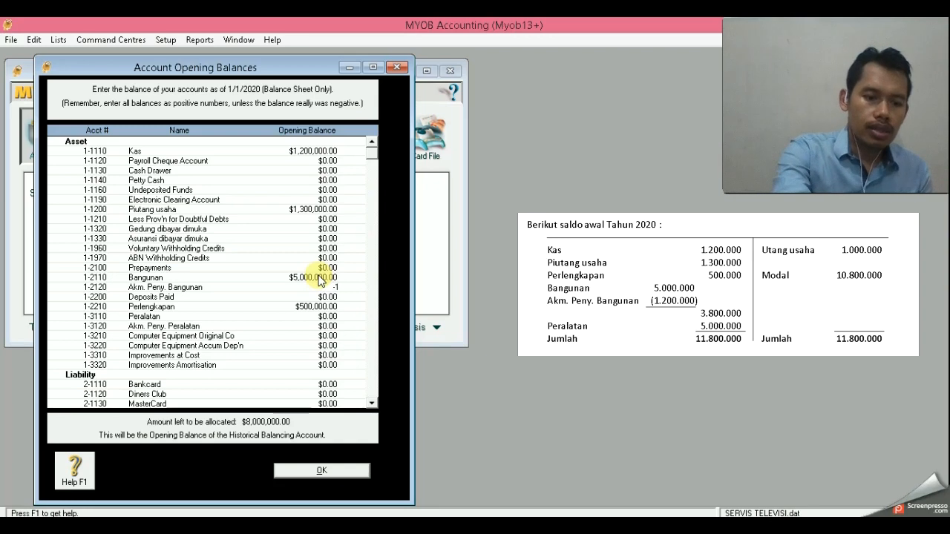
pyautogui.write('200000')
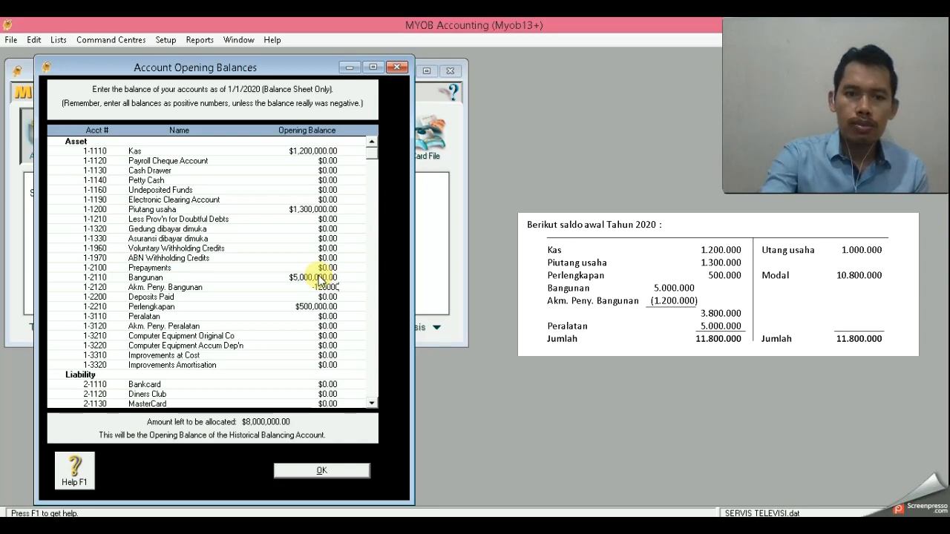
pyautogui.write('0')
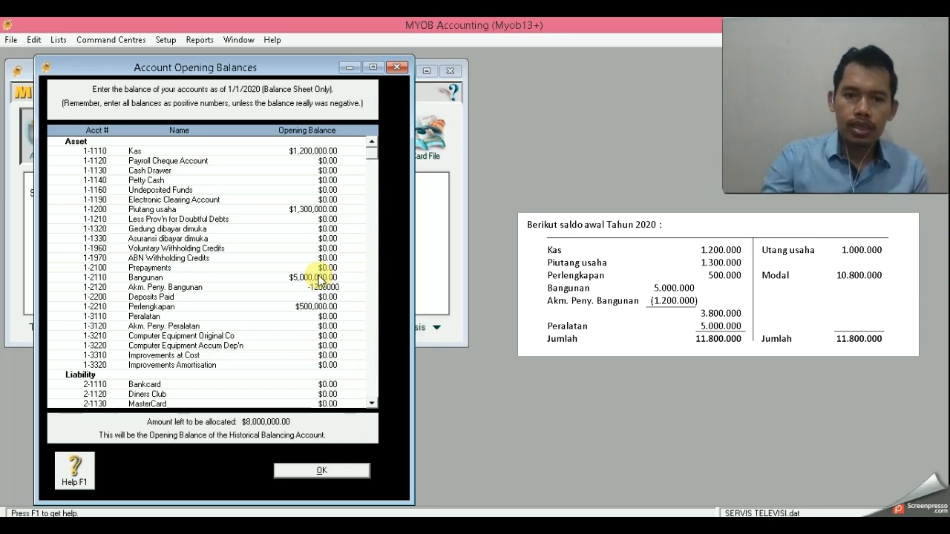
pyautogui.press('Tab')
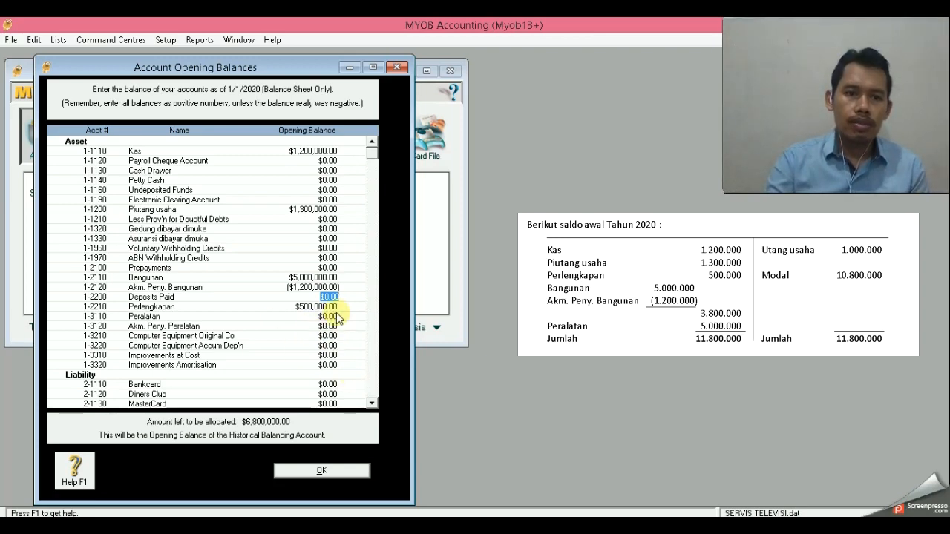
# Step: Set the opening balance of the Peralatan account to 5000000
pyautogui.click(336, 316)
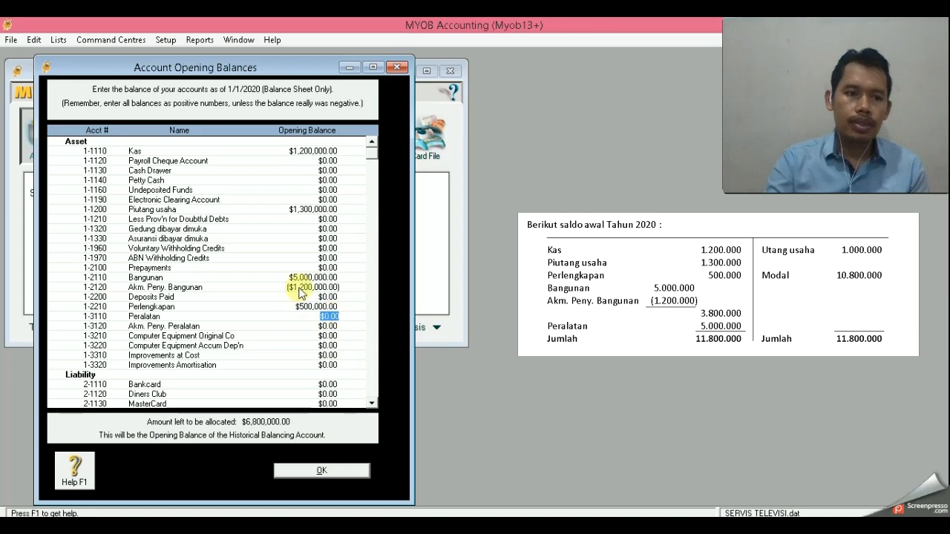
pyautogui.write('5,')
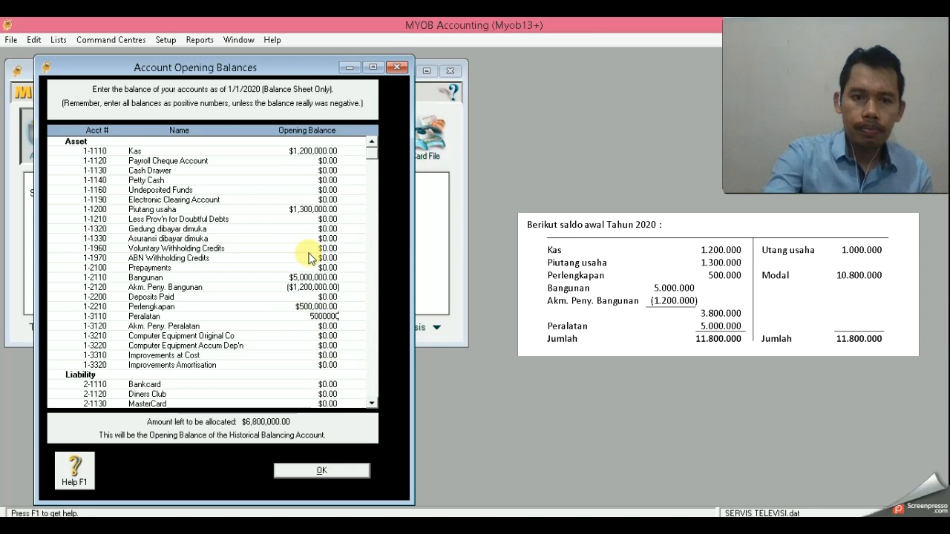
pyautogui.write('000,000')
pyautogui.press('Tab')
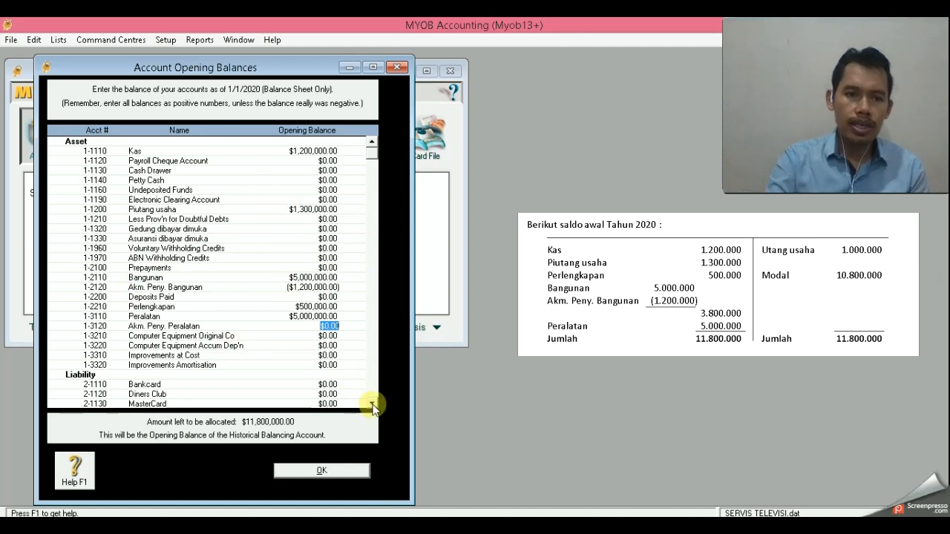
# Step: Set the opening balance of the Utang usaha liability account to 1000000
pyautogui.click(372, 404)
pyautogui.click(372, 405)
pyautogui.click(372, 404)
pyautogui.click(372, 405)
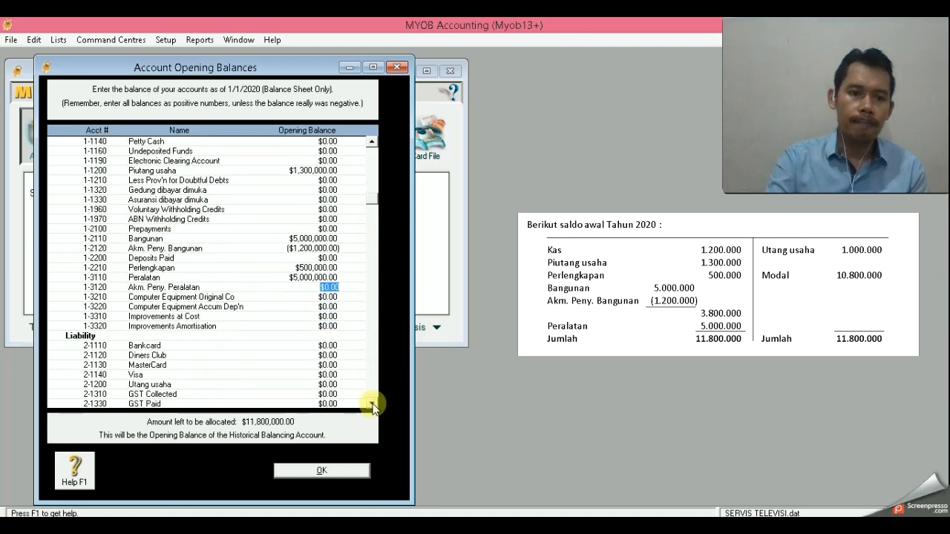
pyautogui.click(372, 404)
pyautogui.click(372, 405)
pyautogui.click(319, 364)
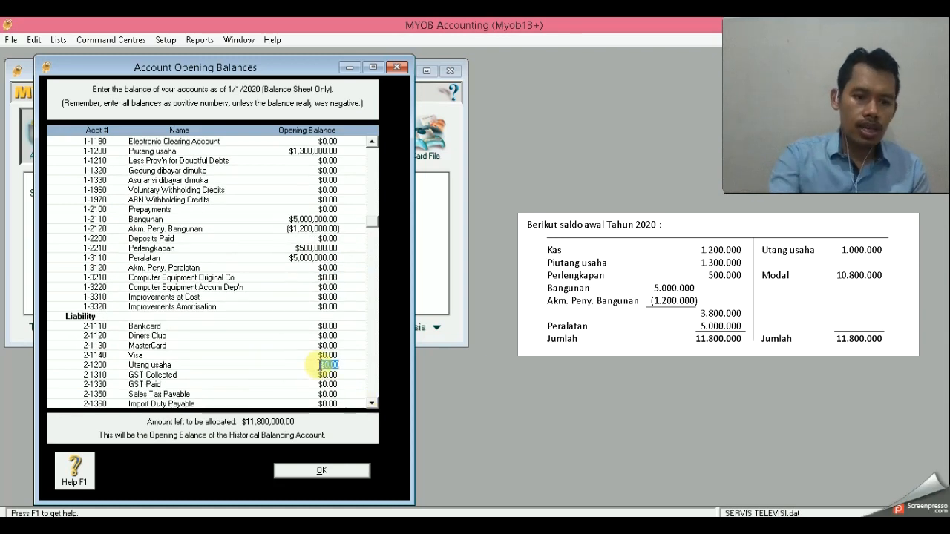
pyautogui.write('1000000')
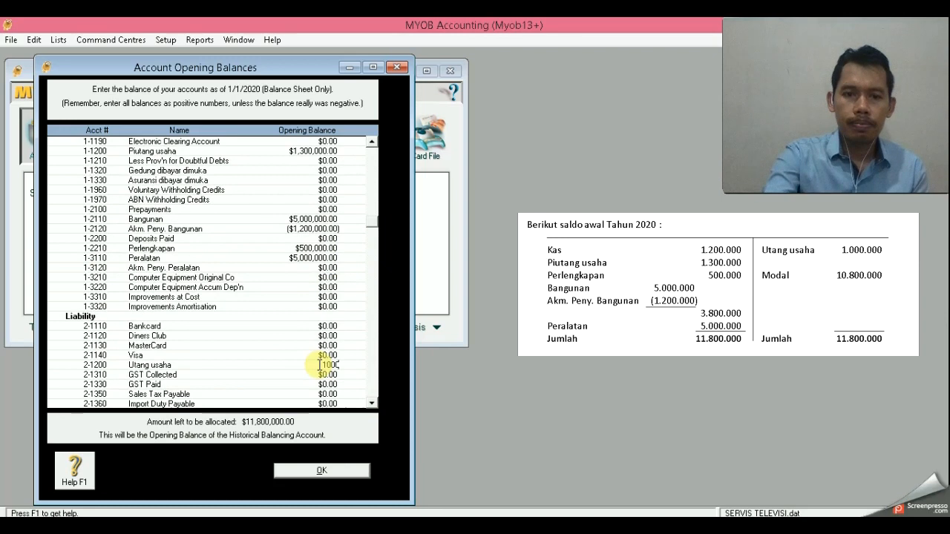
pyautogui.press('Tab')
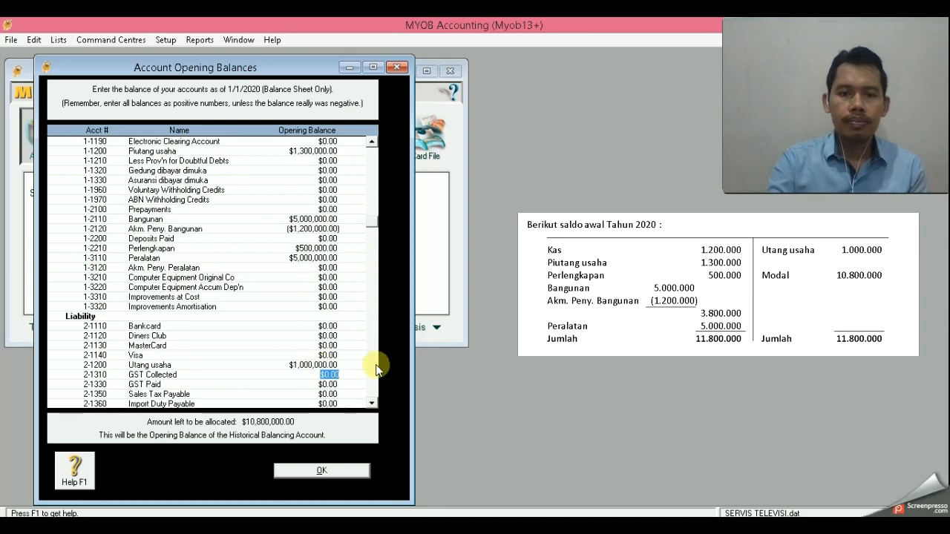
# Step: Set the opening balance of the Modal equity account to 10800000
pyautogui.click(372, 403)
pyautogui.click(373, 404)
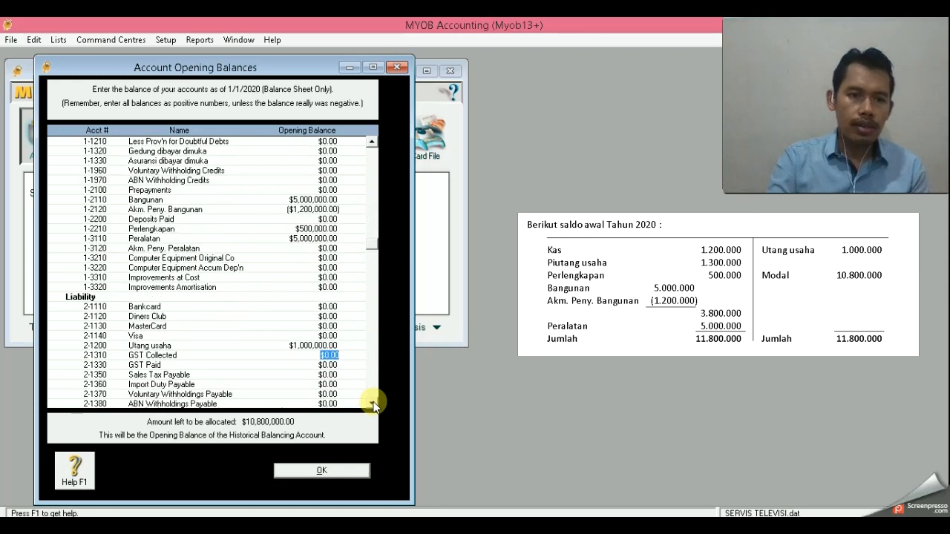
pyautogui.click(372, 403)
pyautogui.click(373, 403)
pyautogui.click(373, 403)
pyautogui.click(372, 403)
pyautogui.click(373, 403)
pyautogui.click(372, 403)
pyautogui.click(373, 403)
pyautogui.click(372, 403)
pyautogui.click(373, 403)
pyautogui.click(373, 403)
pyautogui.click(373, 403)
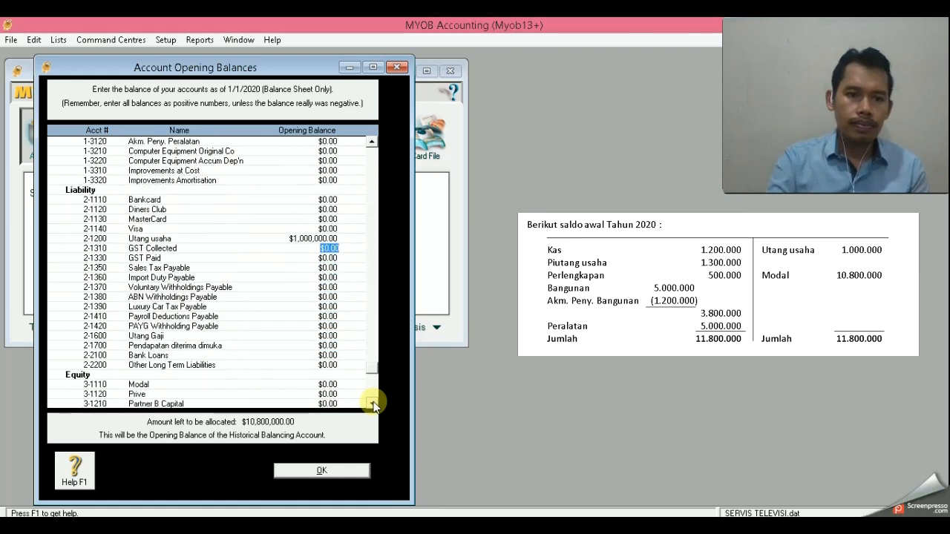
pyautogui.click(324, 383)
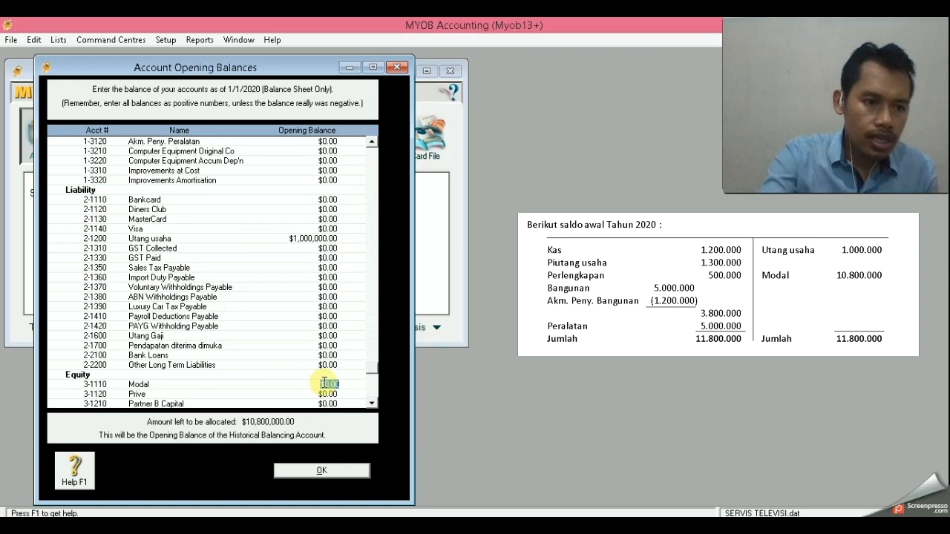
pyautogui.press('BackSpace')
pyautogui.write('108')
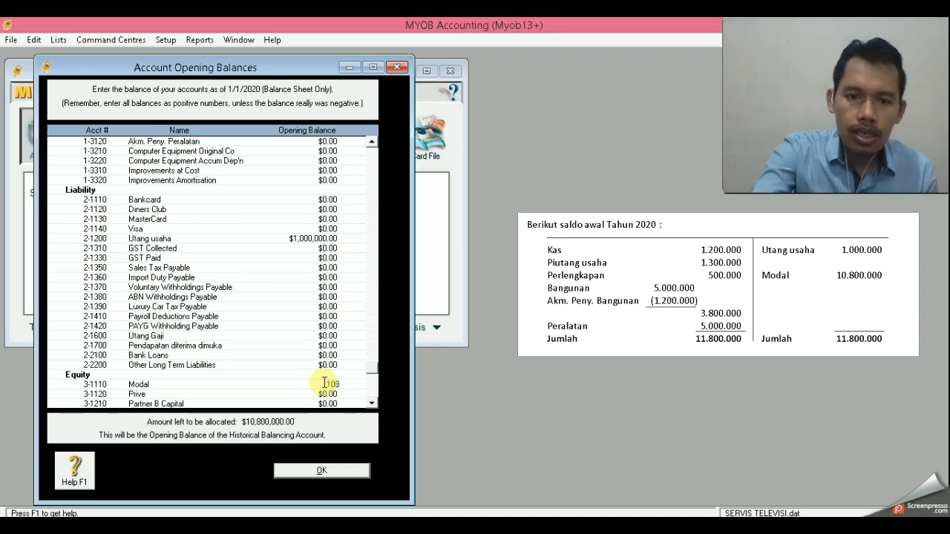
pyautogui.write('00000')
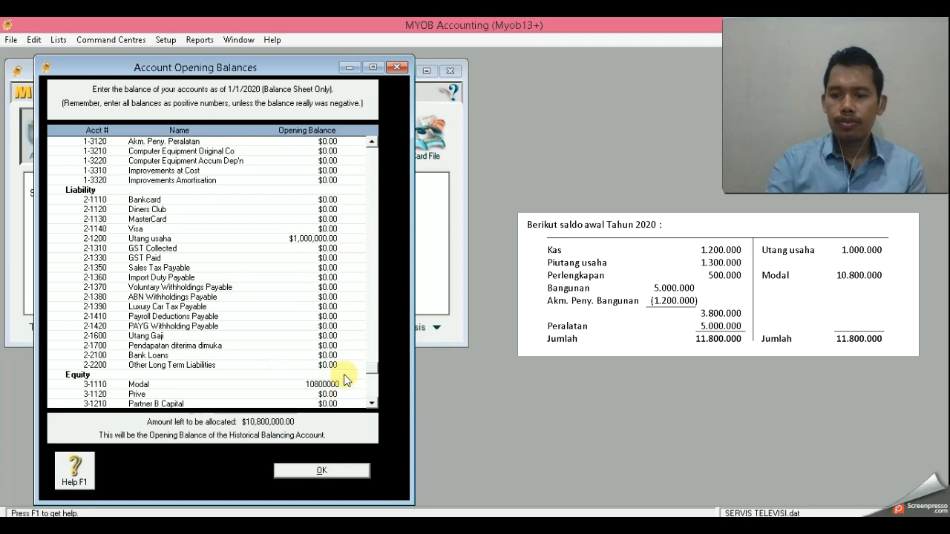
pyautogui.press('Tab')
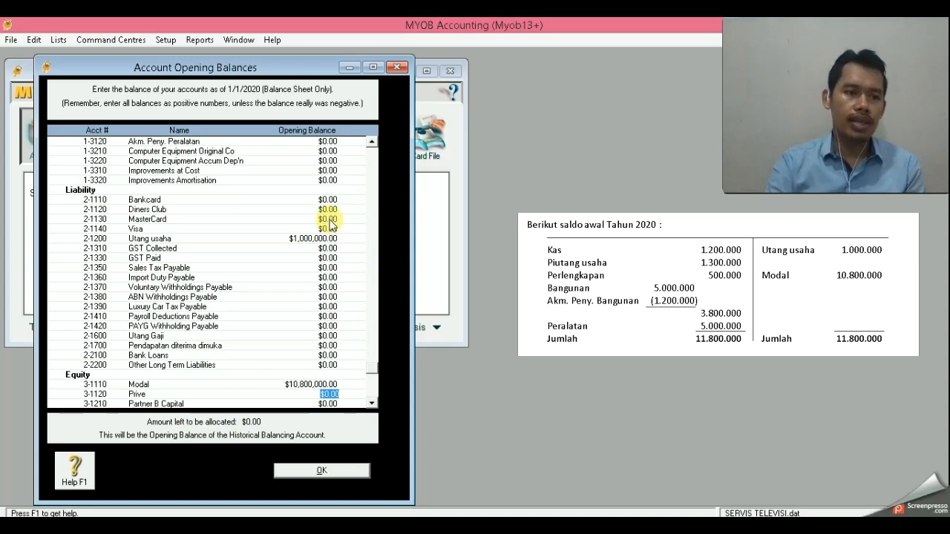
pyautogui.click(371, 403)
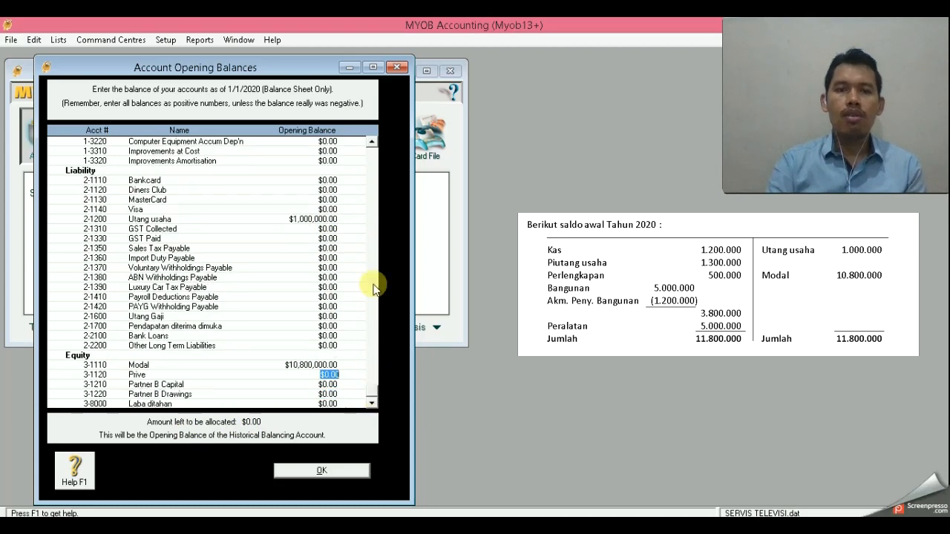